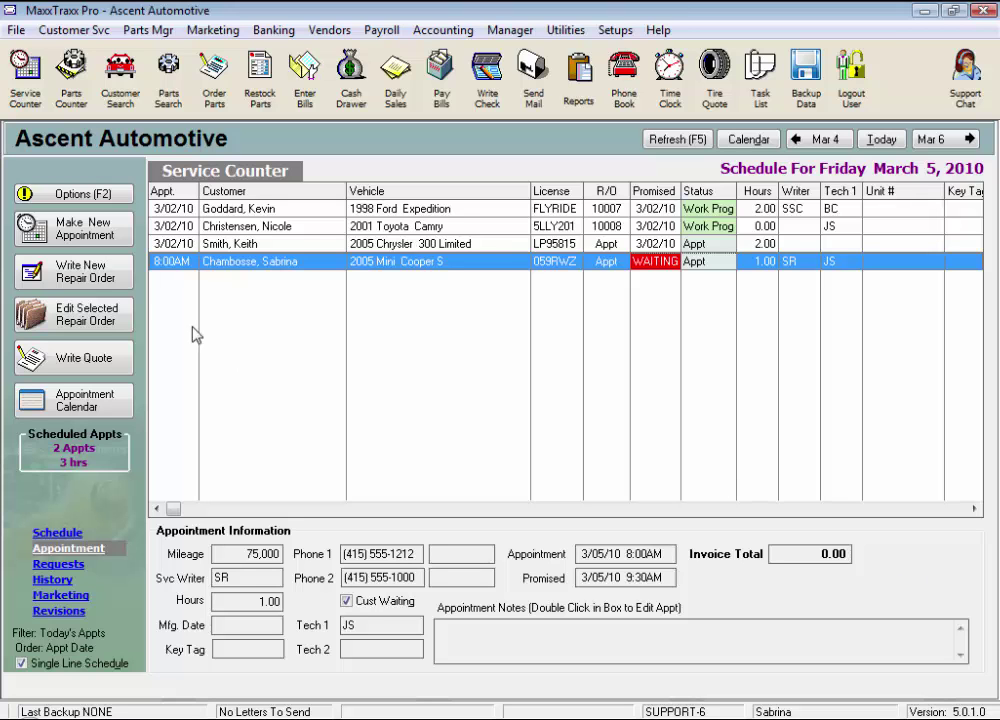
# - From the schedule grid, choose Write New Repair Order instead of Make New Appointment
pyautogui.doubleClick(252, 315)
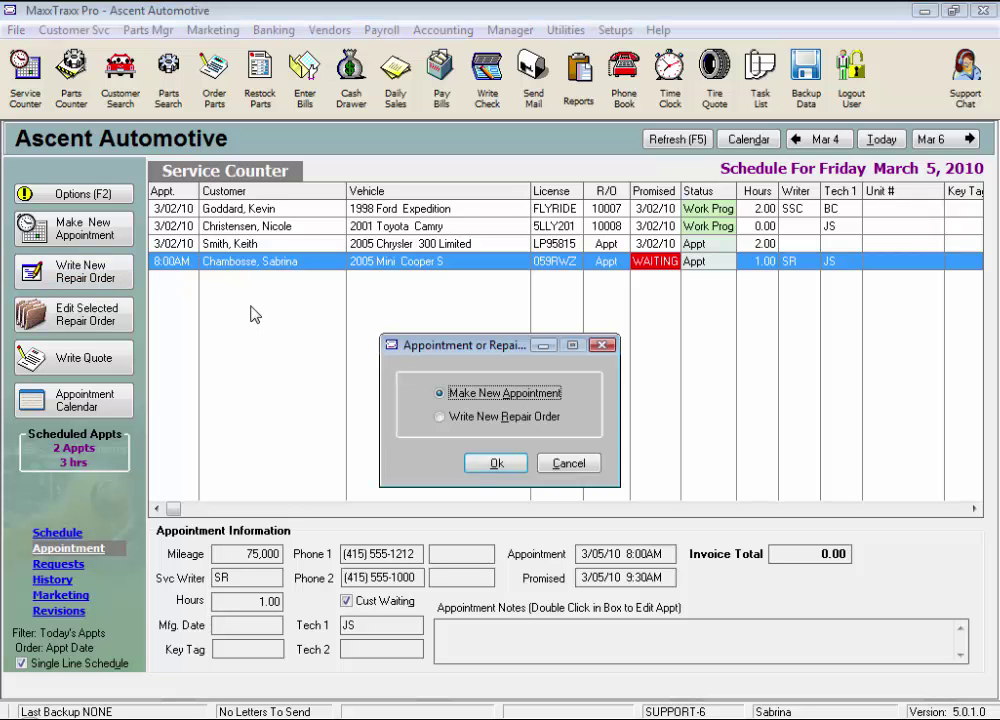
pyautogui.click(441, 416)
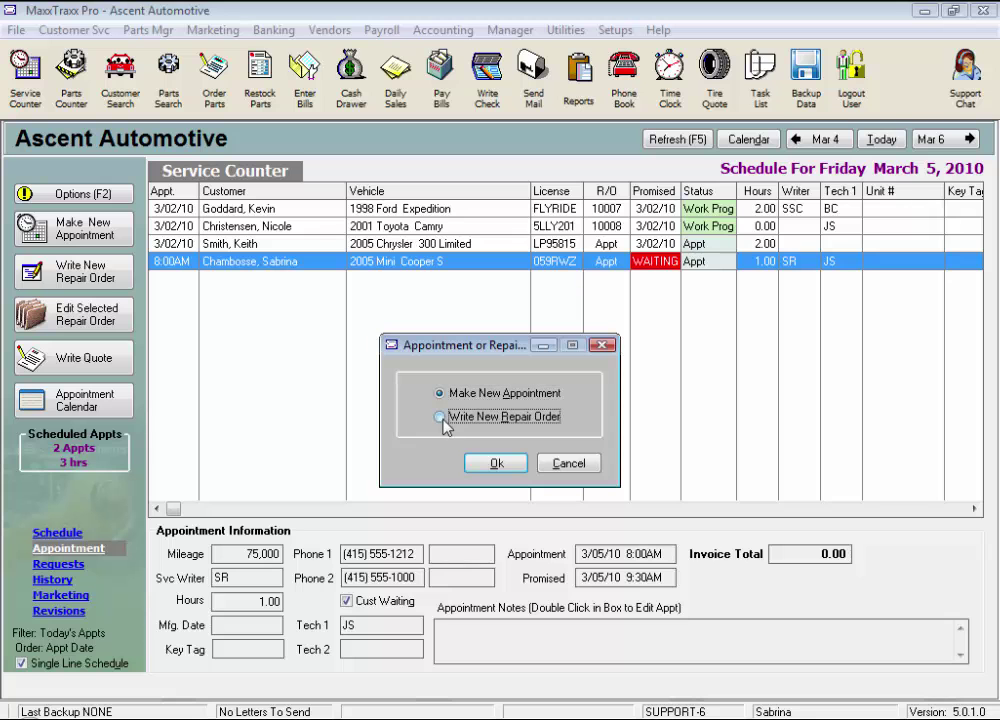
# - Search customers by the surname's first letters and select the second matching customer
pyautogui.click(501, 470)
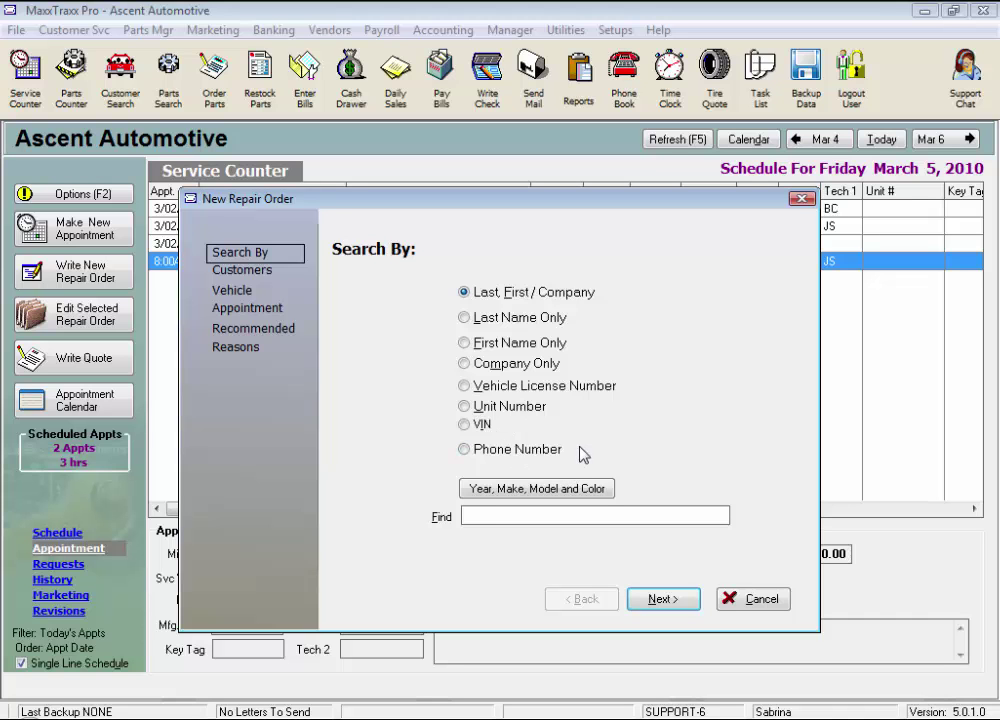
pyautogui.write('Da')
pyautogui.click(660, 600)
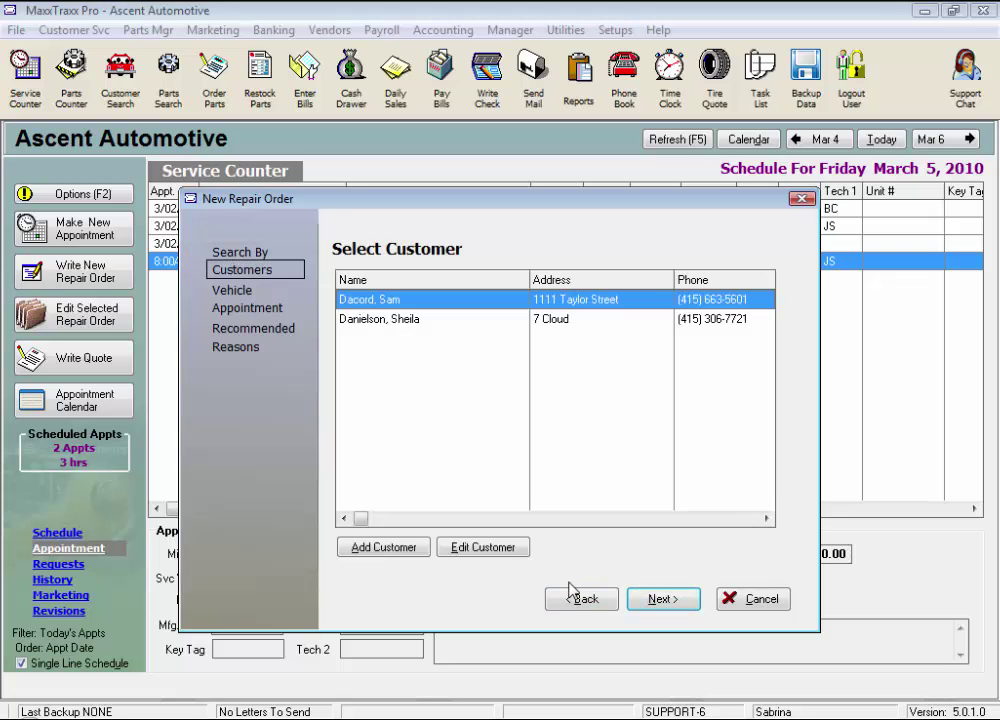
pyautogui.click(405, 325)
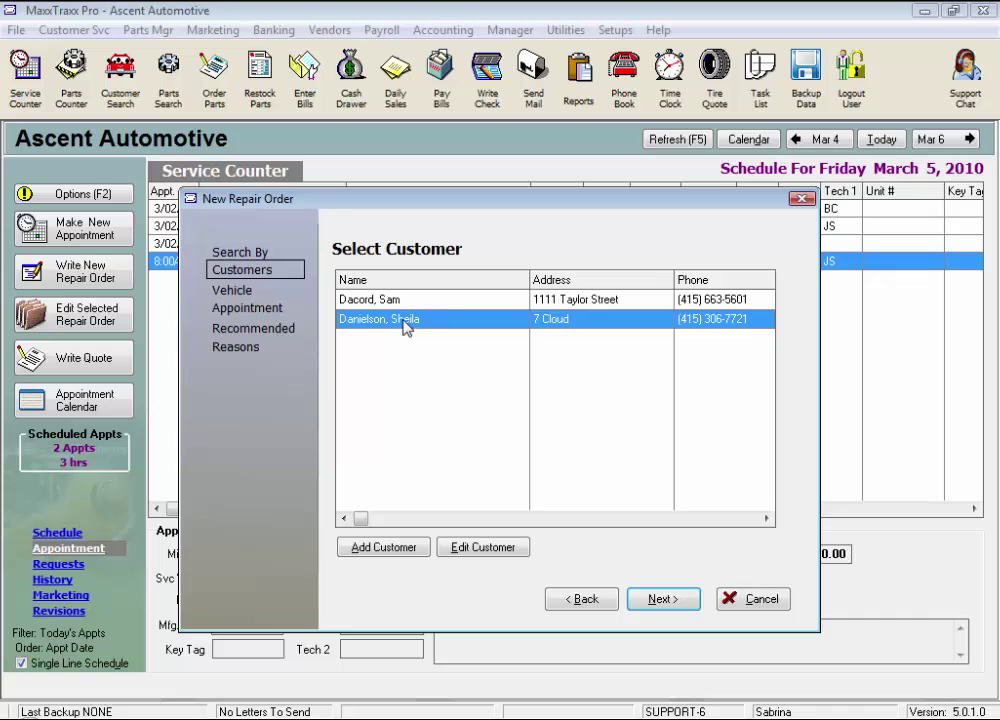
# - Enter the customer's street address in Address 1 and save the customer record
pyautogui.click(476, 548)
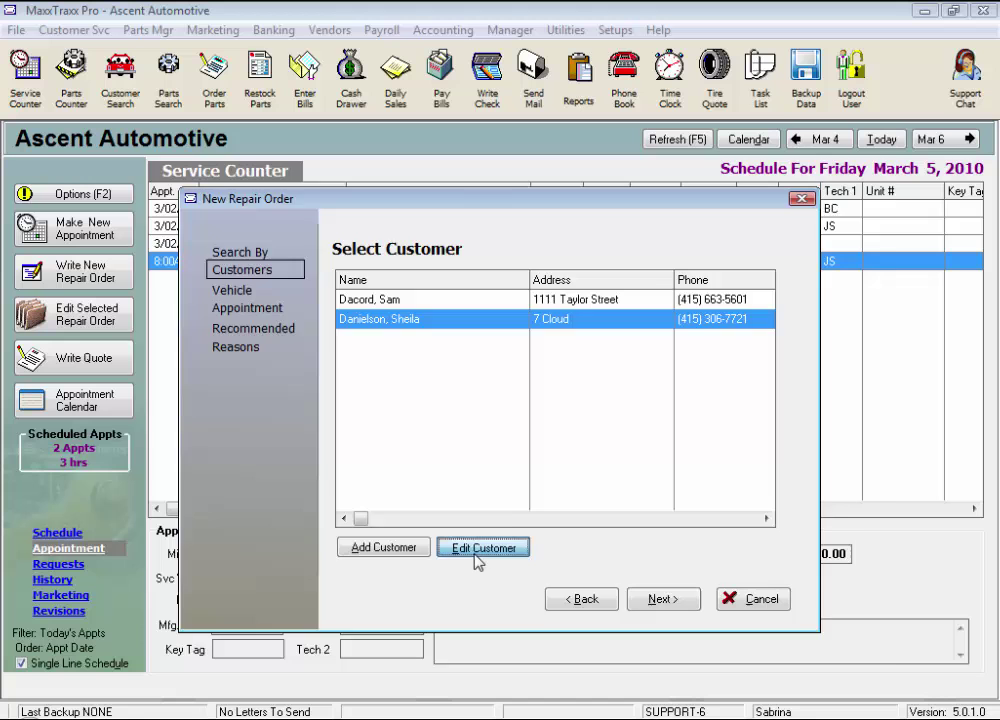
pyautogui.click(424, 323)
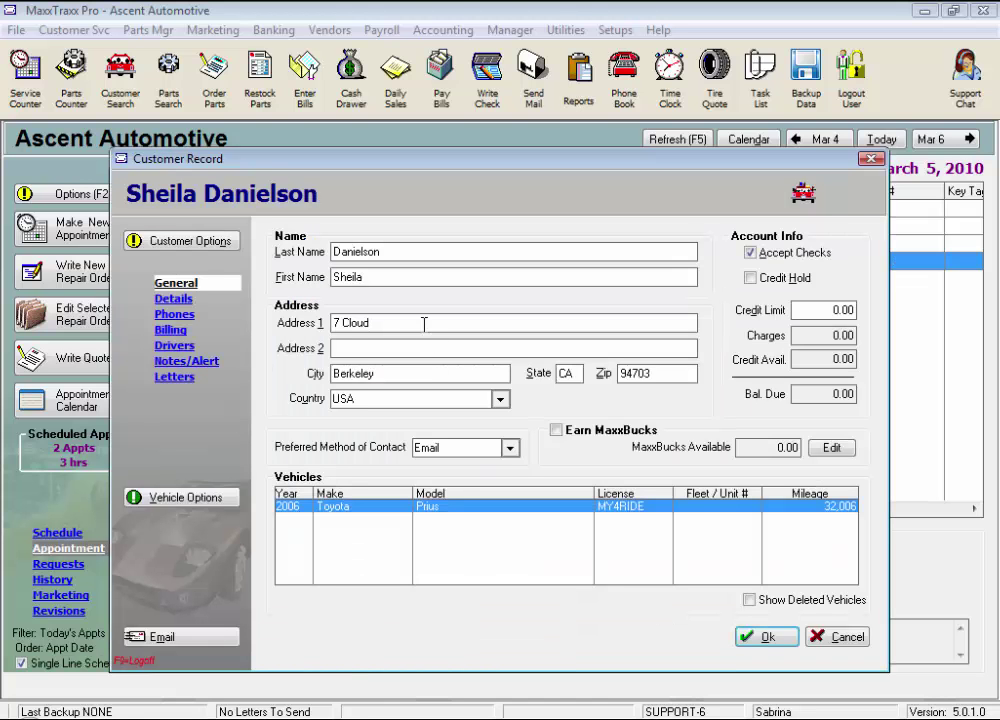
pyautogui.click(766, 637)
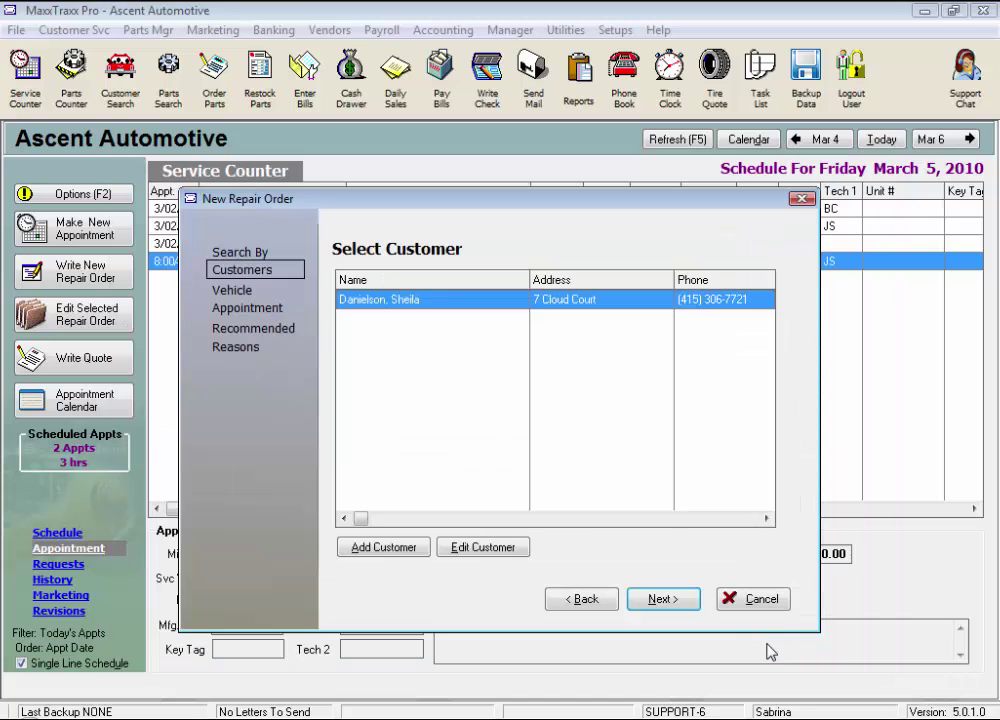
# - Set the 2006 Toyota Prius's colour to Red with AC ticked, then select it as the vehicle
pyautogui.click(680, 610)
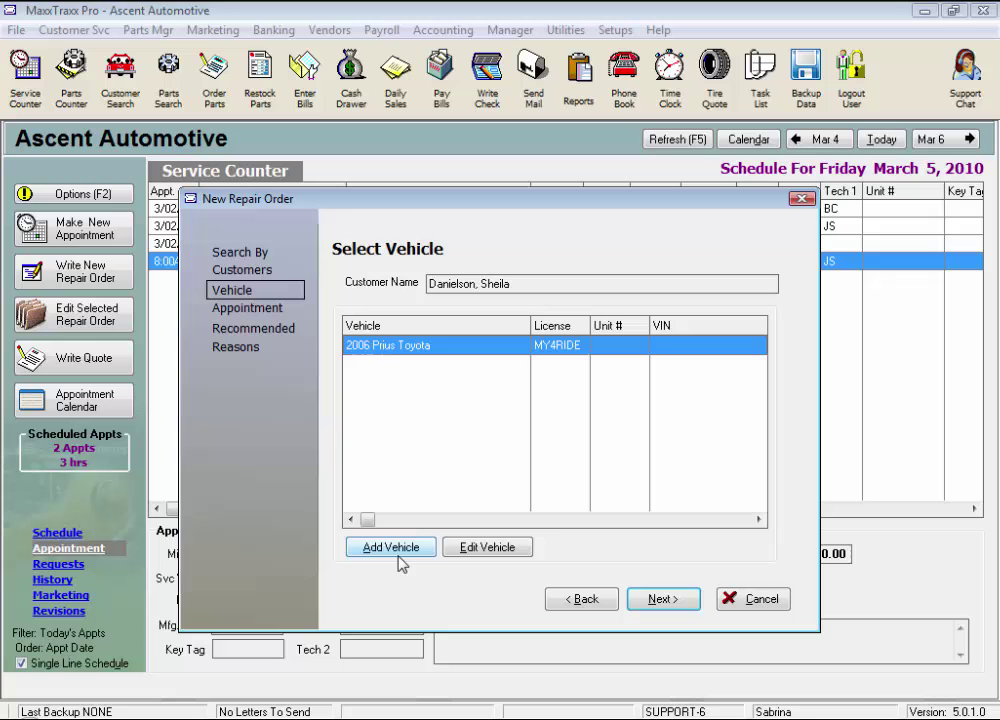
pyautogui.click(488, 550)
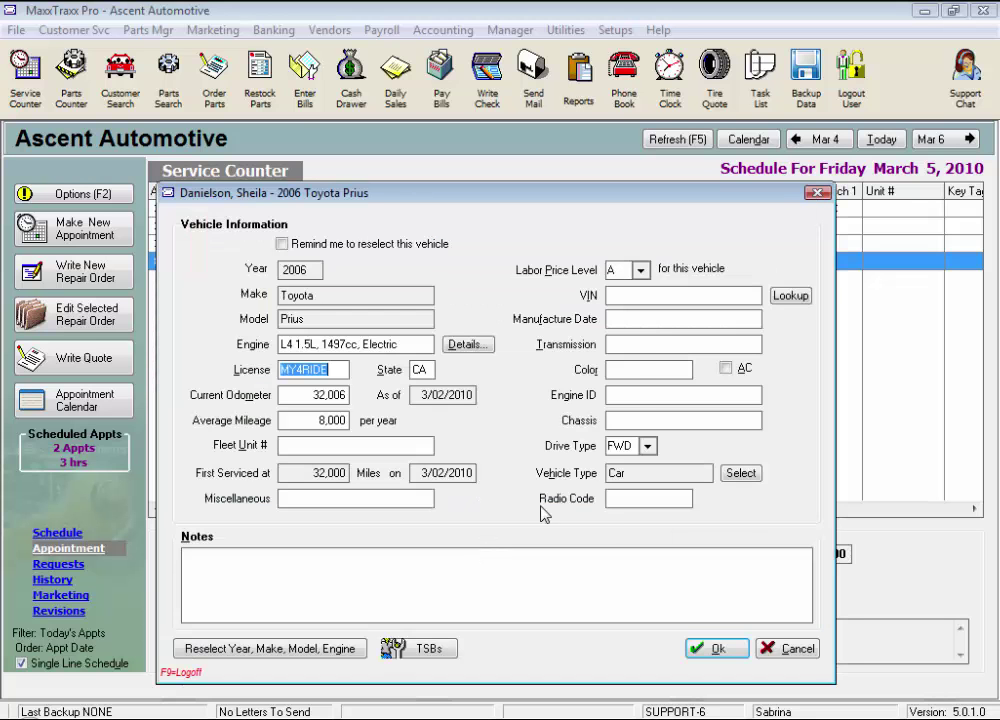
pyautogui.click(639, 369)
pyautogui.write('Red')
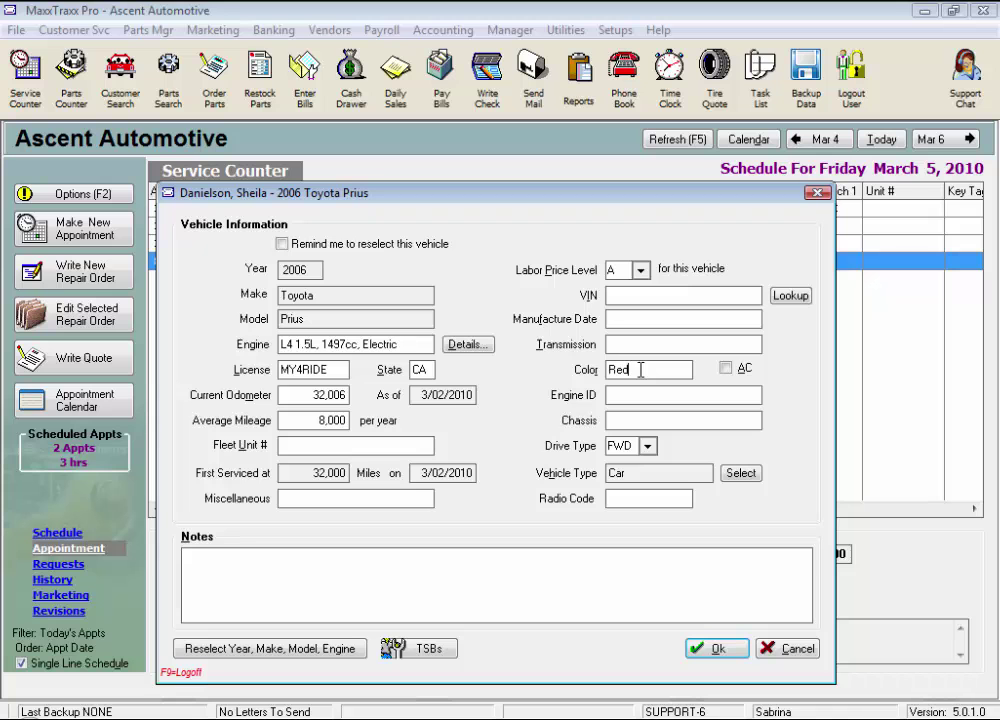
pyautogui.click(725, 368)
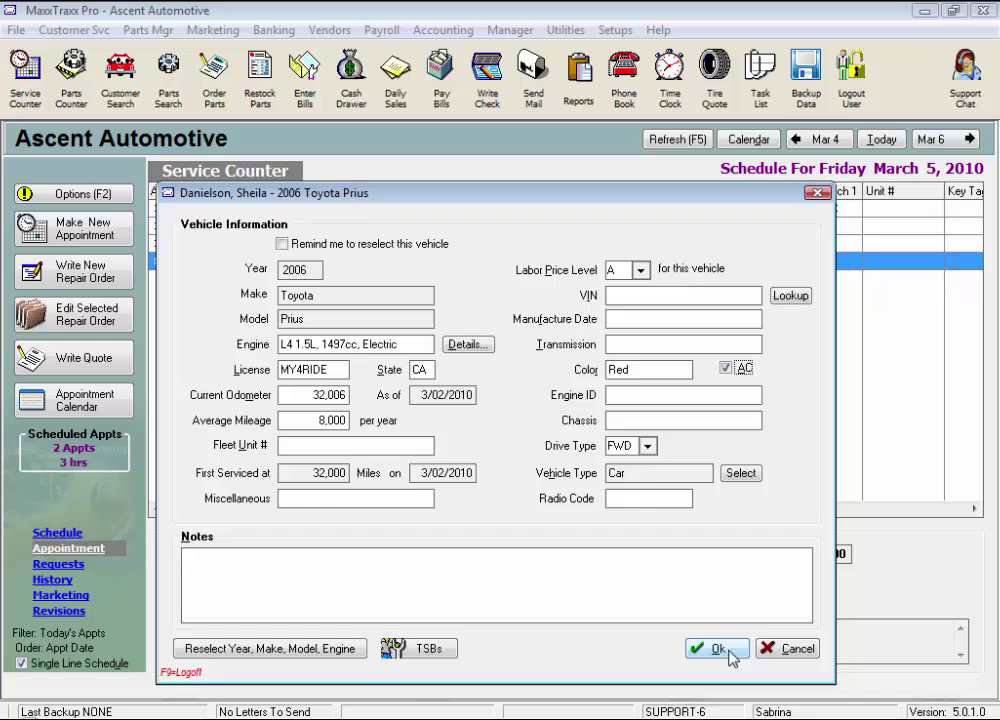
pyautogui.click(729, 652)
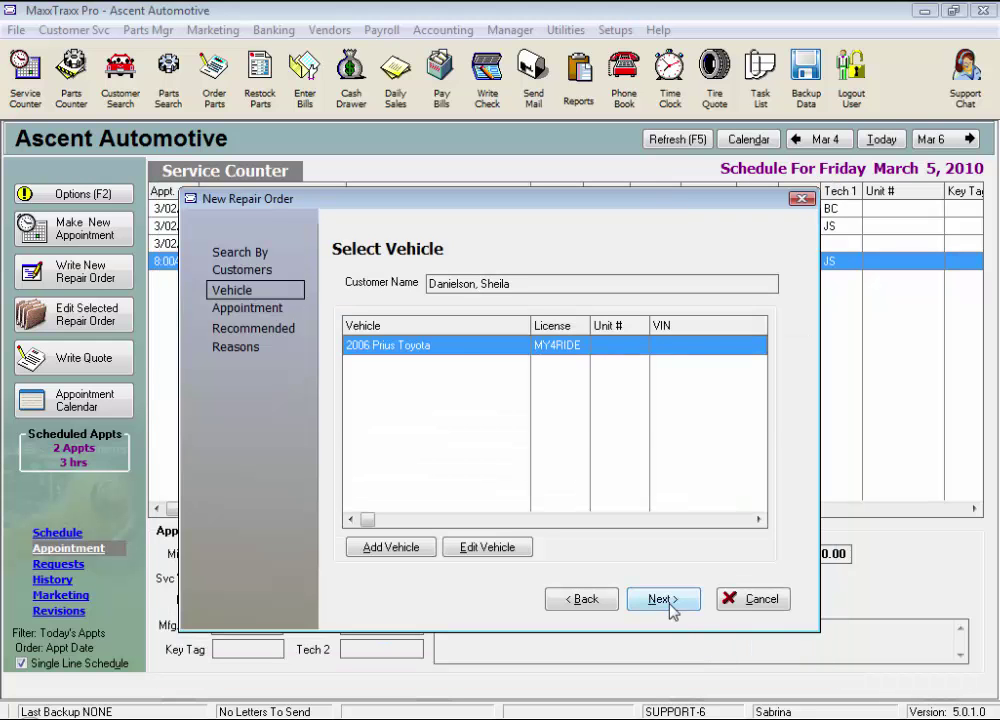
pyautogui.click(668, 602)
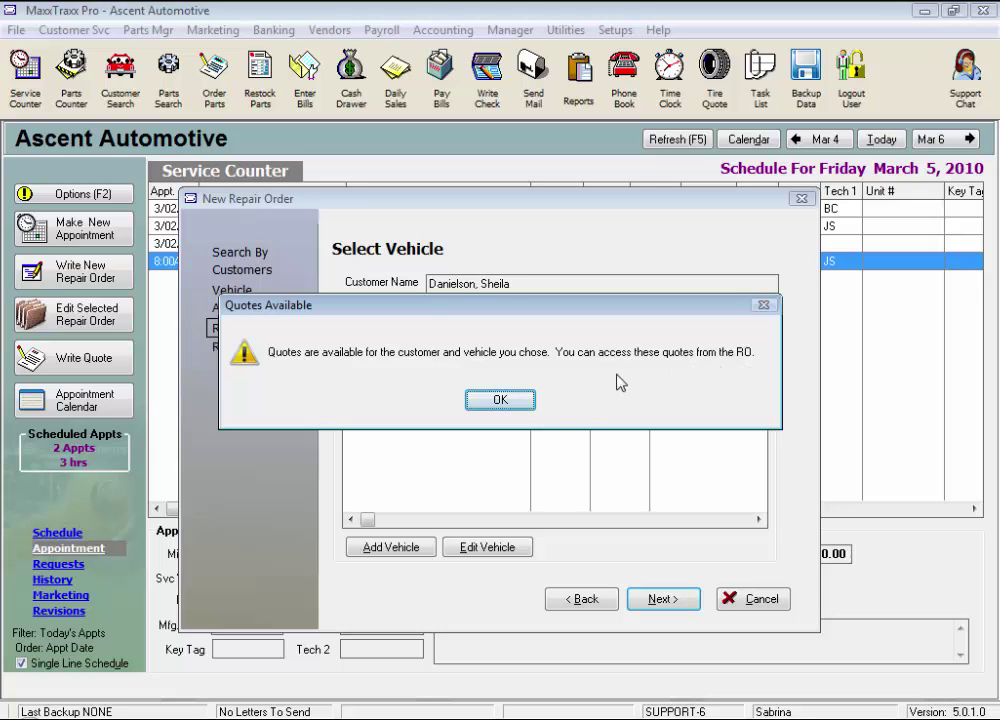
# - Dismiss the quotes notice and add the quoted Air Filter - NR as a vehicle problem
pyautogui.click(500, 400)
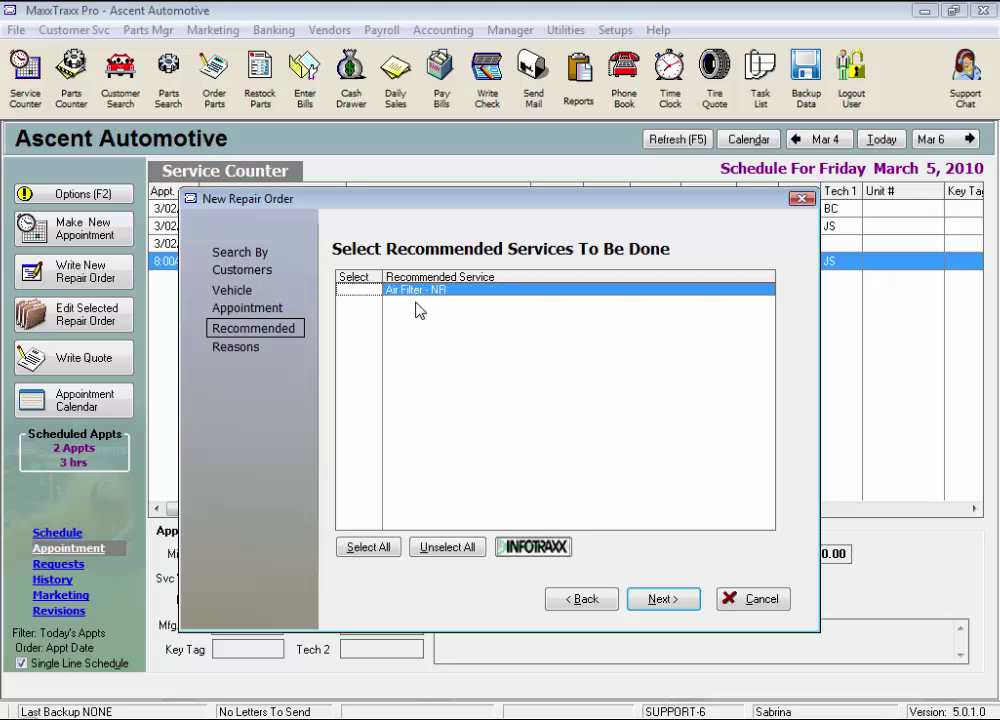
pyautogui.click(357, 291)
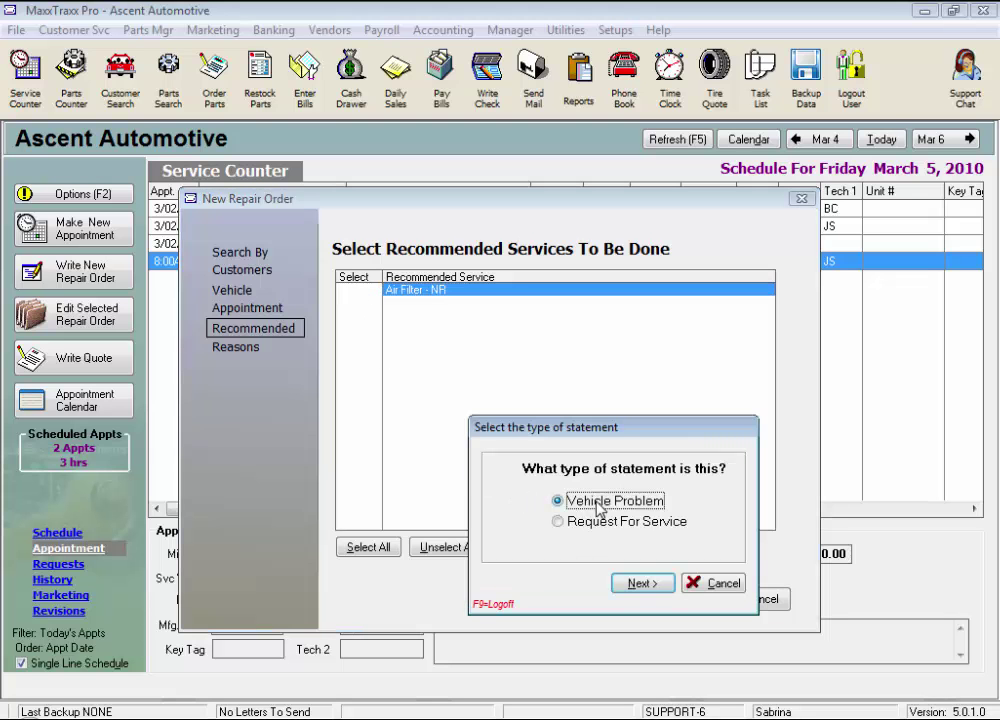
pyautogui.click(648, 592)
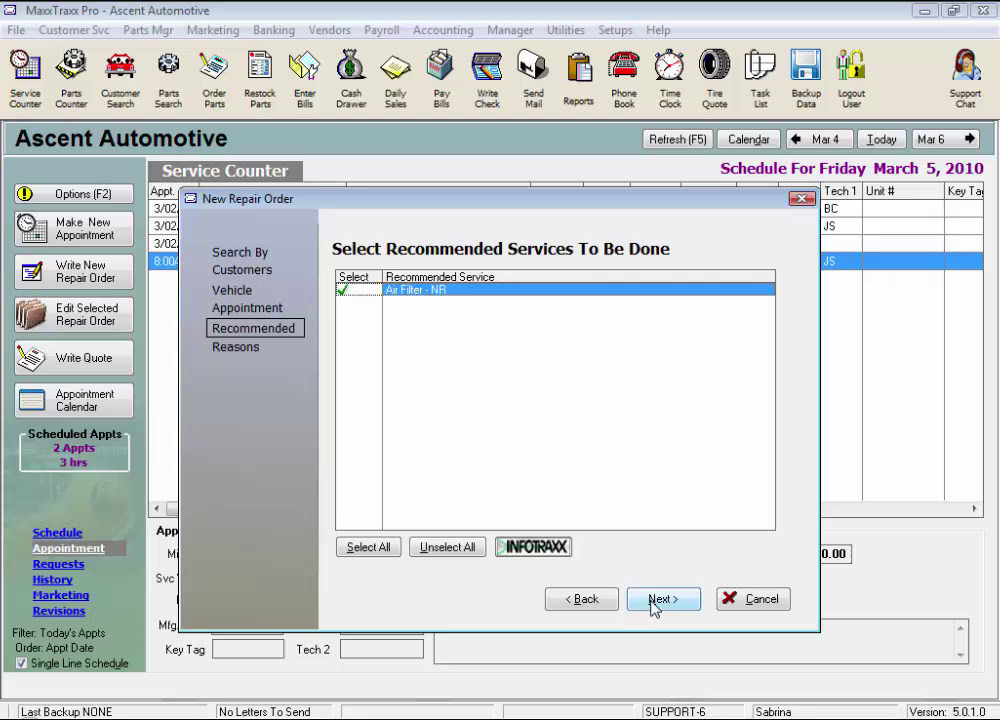
pyautogui.click(652, 600)
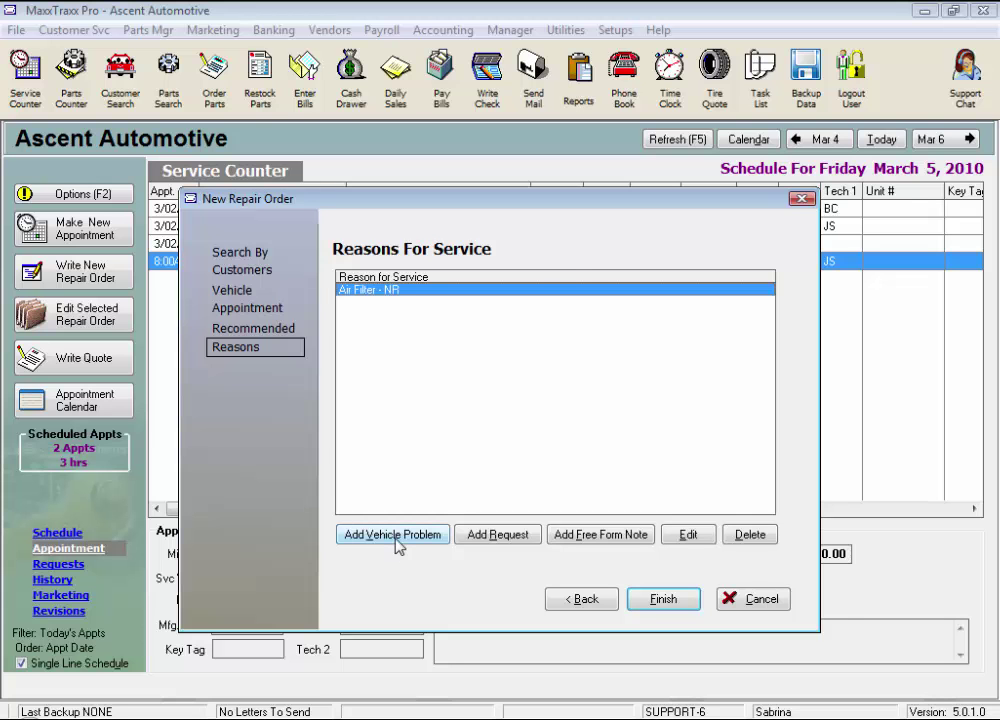
# - Add the Cooling System problem Radiator - Leaking, described 'Overheating at a stop'
pyautogui.click(396, 535)
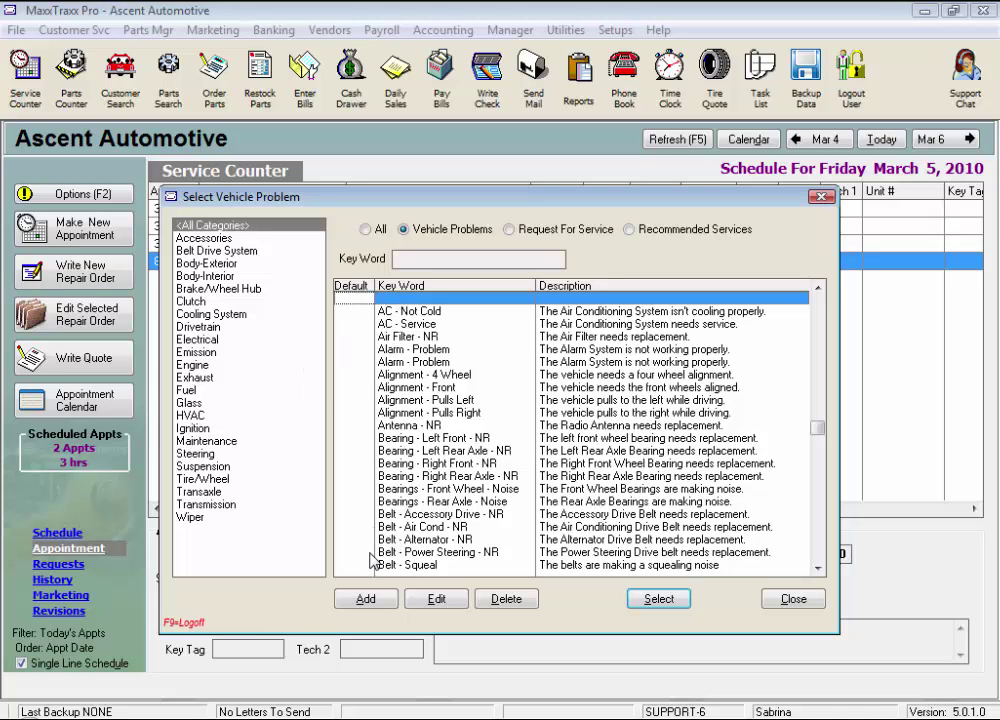
pyautogui.click(238, 316)
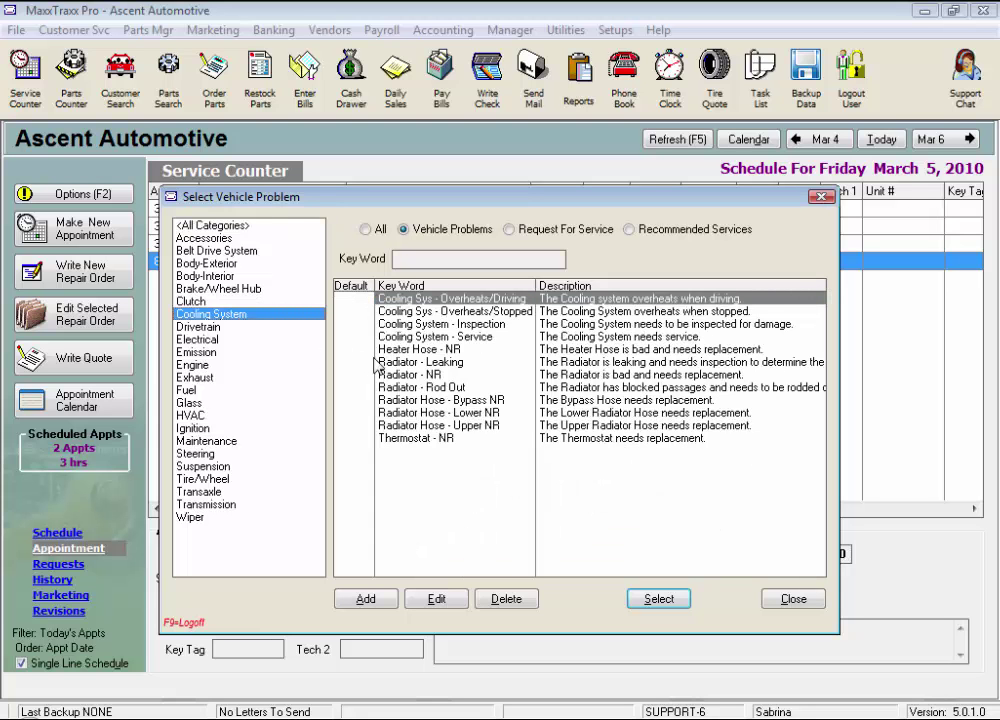
pyautogui.click(442, 363)
pyautogui.doubleClick(443, 366)
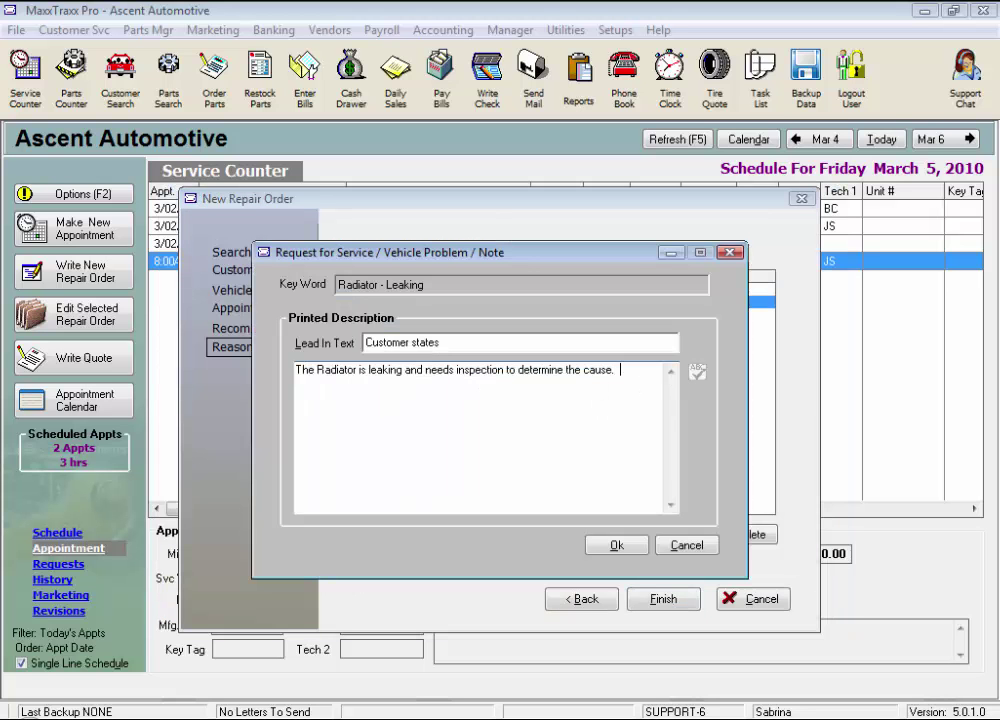
pyautogui.write('Overheating at a stop')
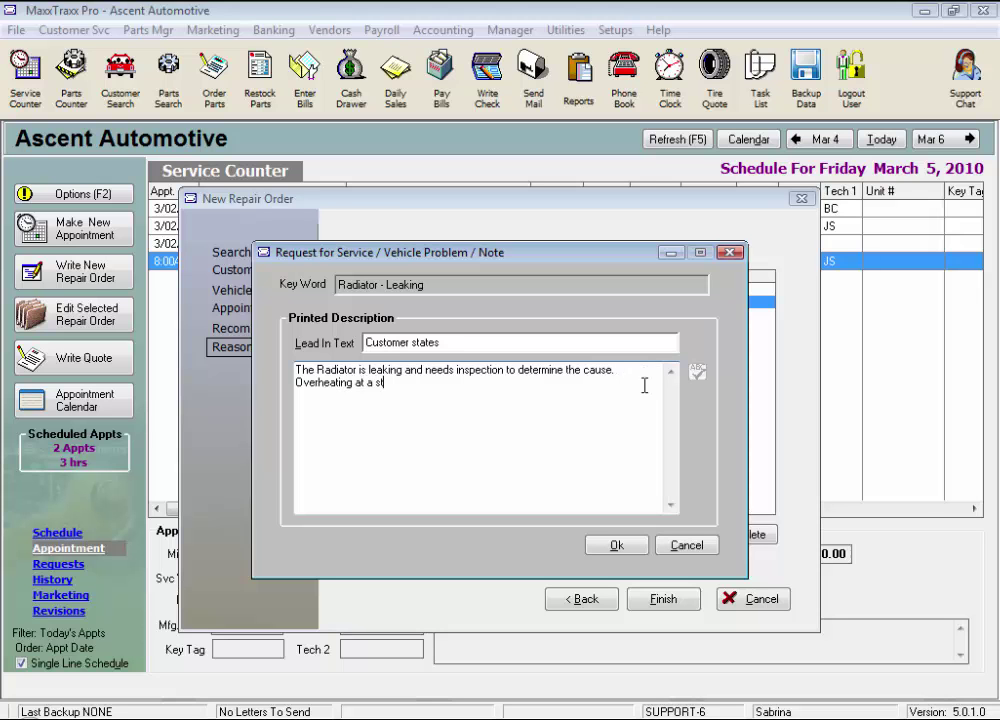
pyautogui.click(640, 546)
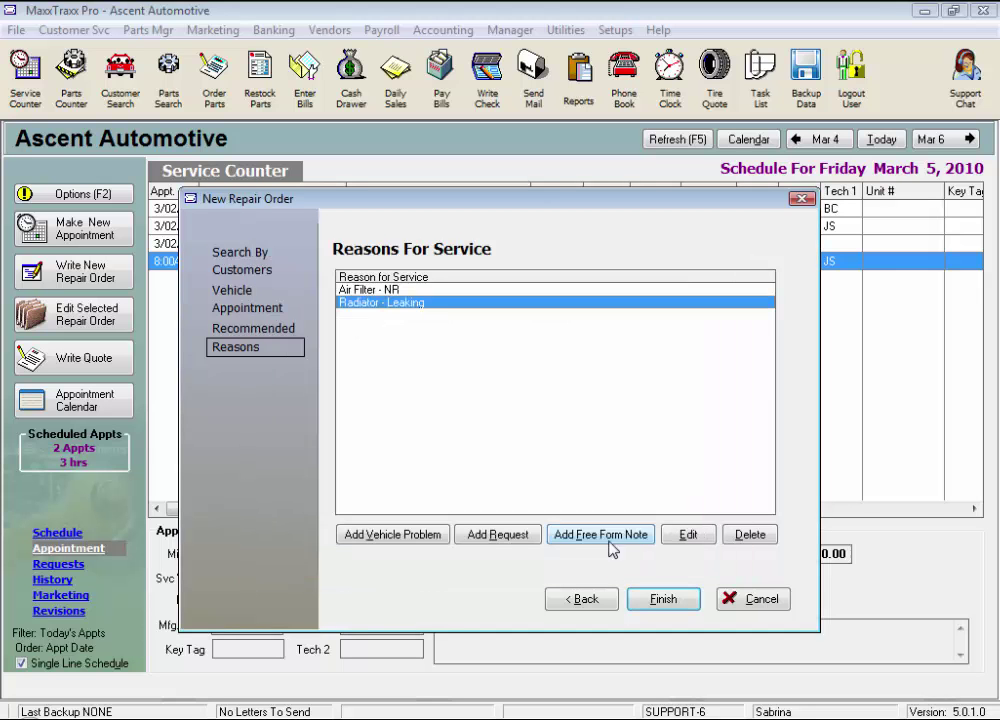
# - Add the Maintenance request LOF - Service with the description 'Use synthetic oil.'
pyautogui.click(500, 536)
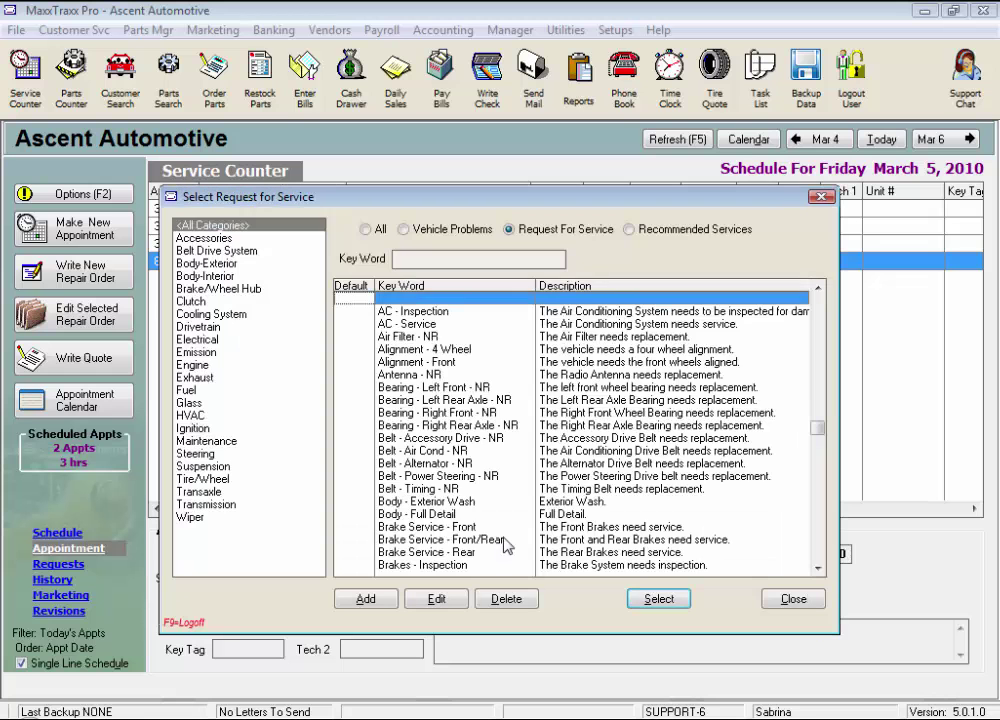
pyautogui.click(229, 443)
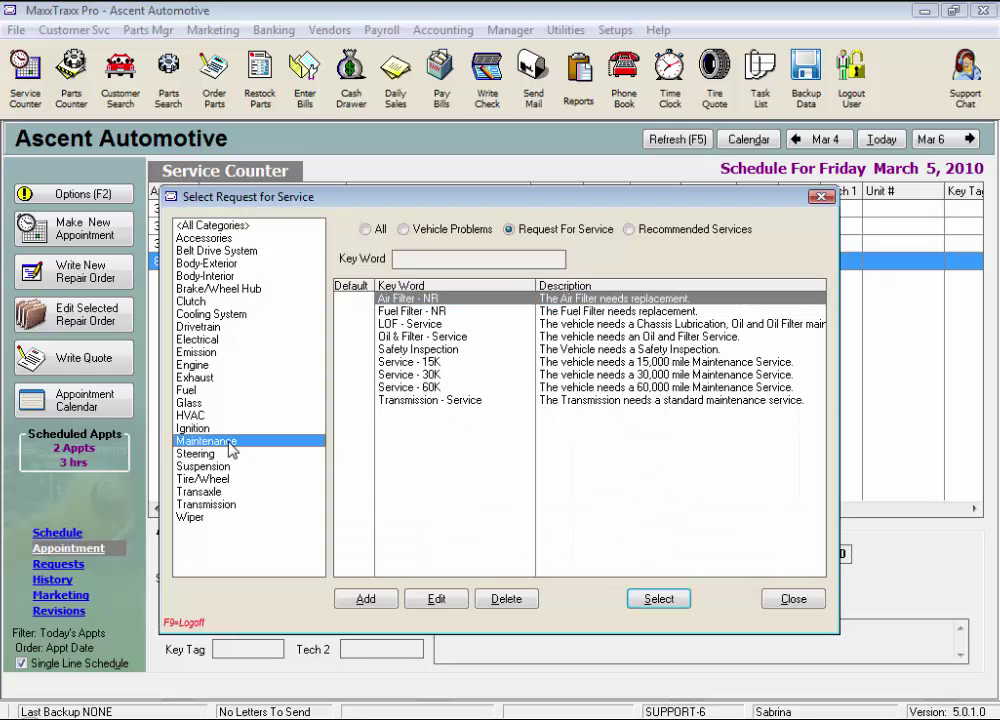
pyautogui.click(427, 325)
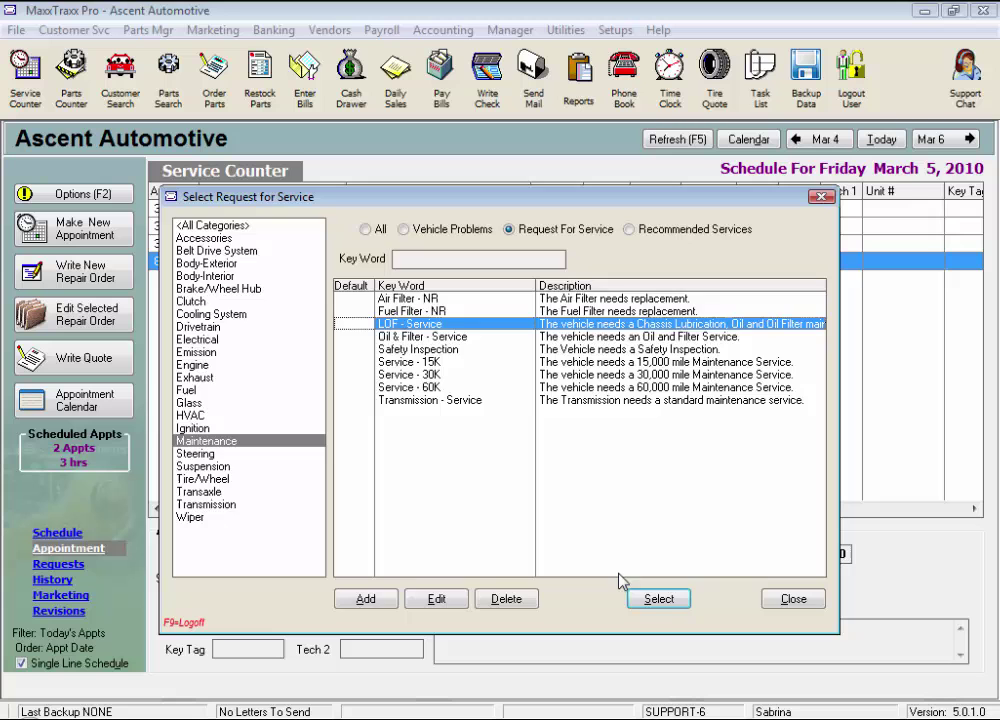
pyautogui.click(665, 602)
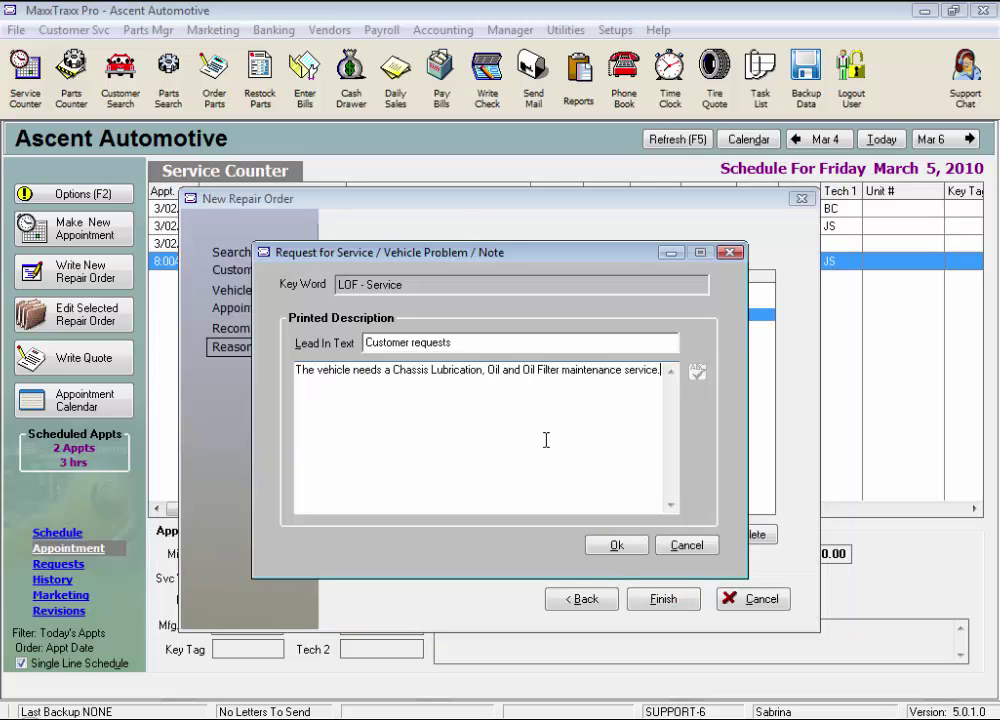
pyautogui.write('Use synthetic oil.')
pyautogui.click(616, 545)
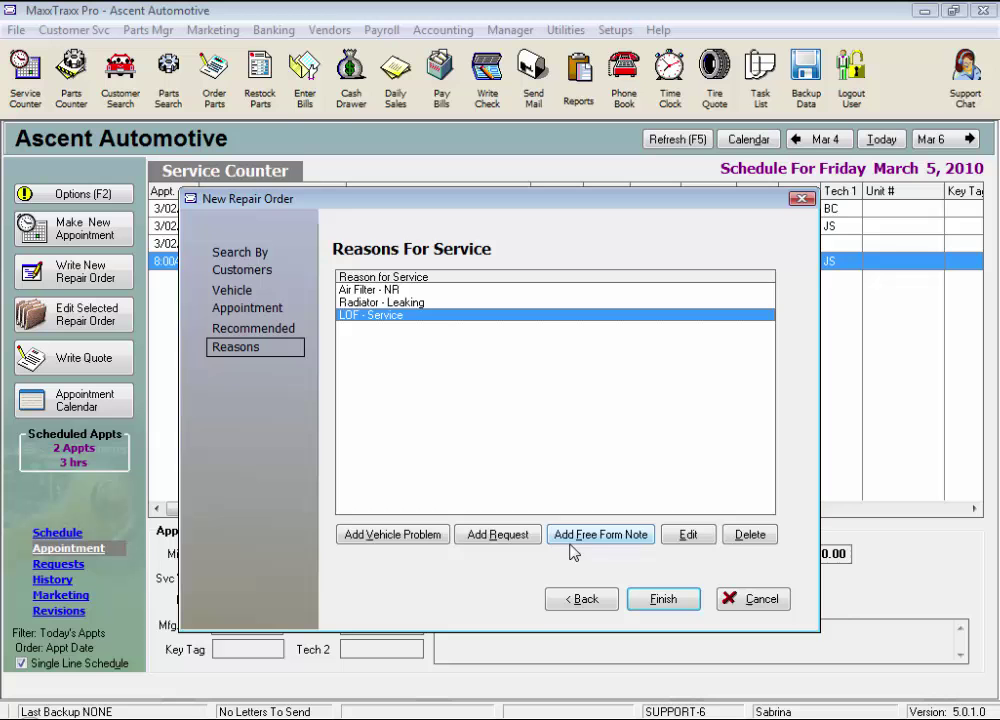
pyautogui.click(370, 535)
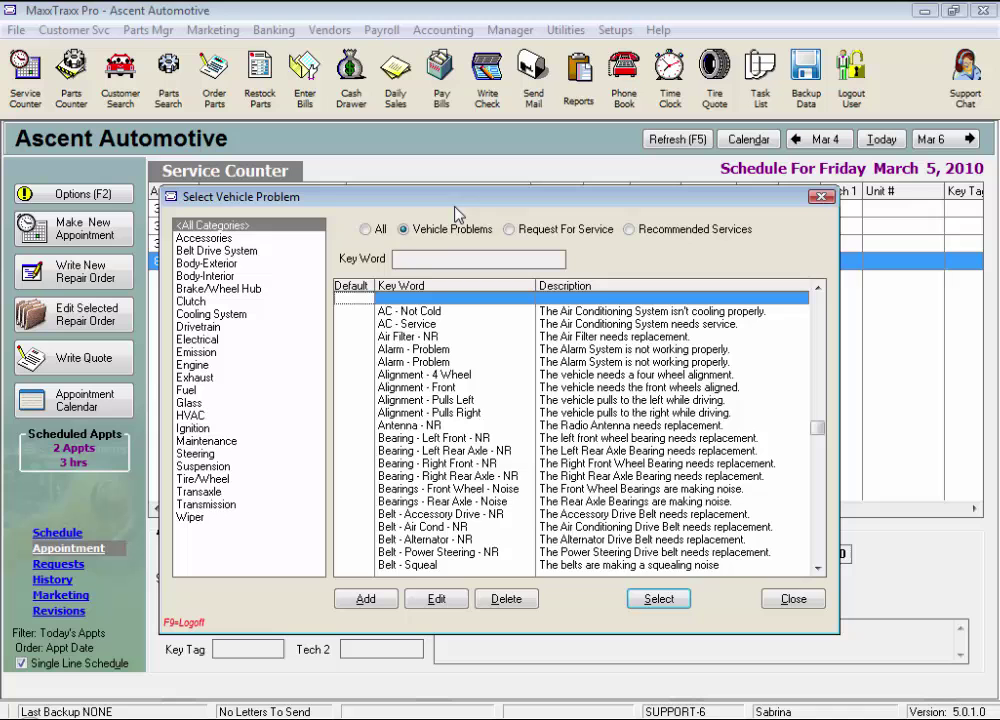
pyautogui.click(510, 231)
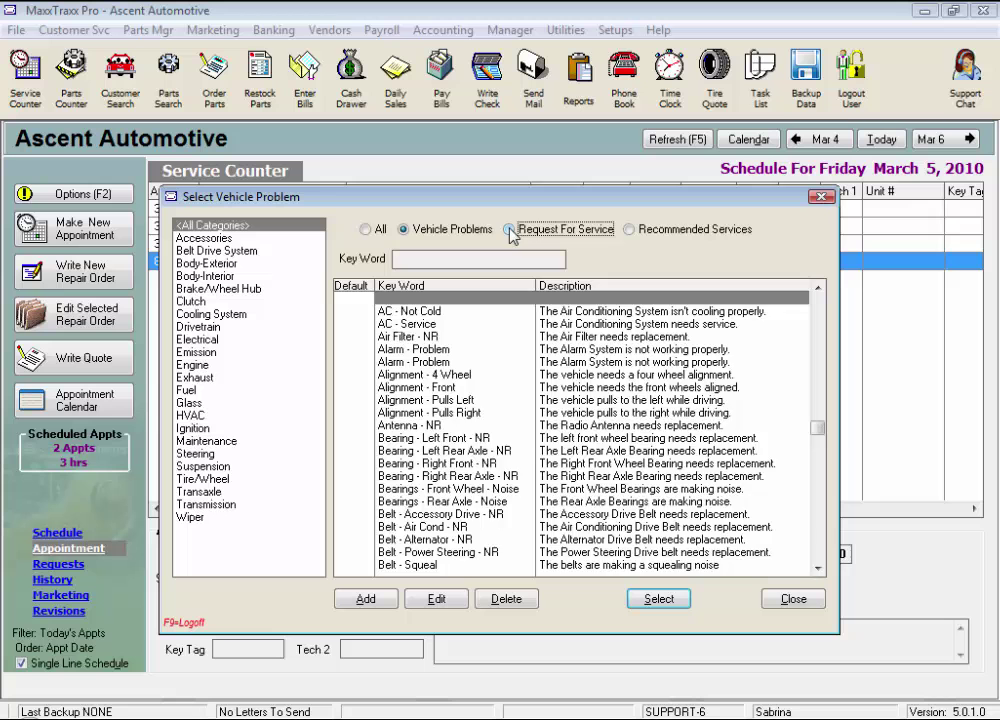
pyautogui.click(403, 229)
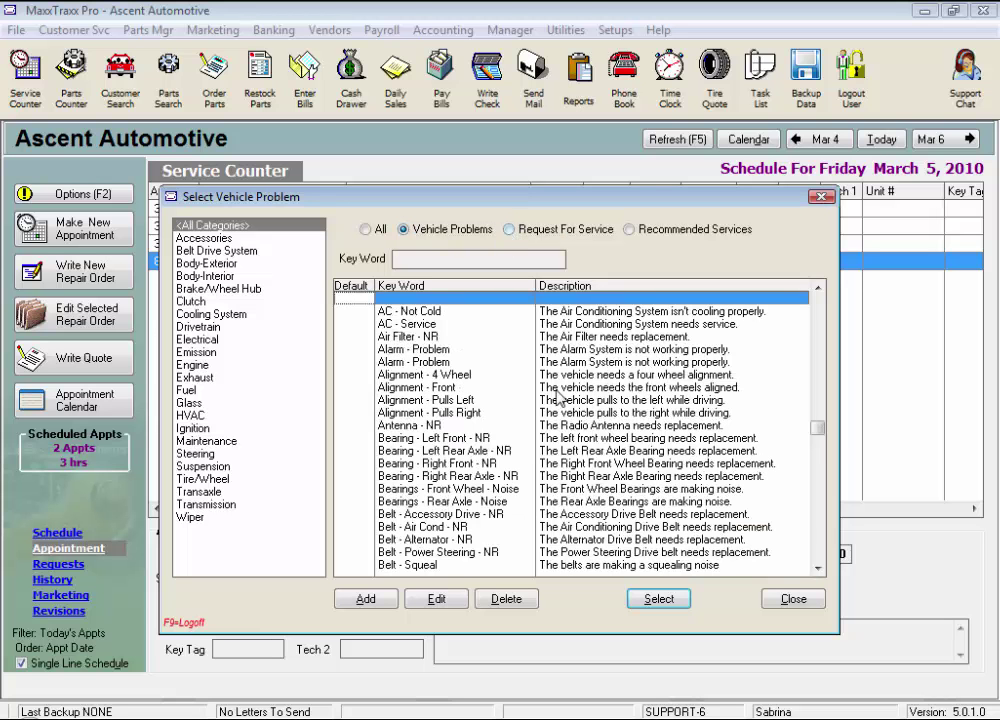
pyautogui.click(793, 599)
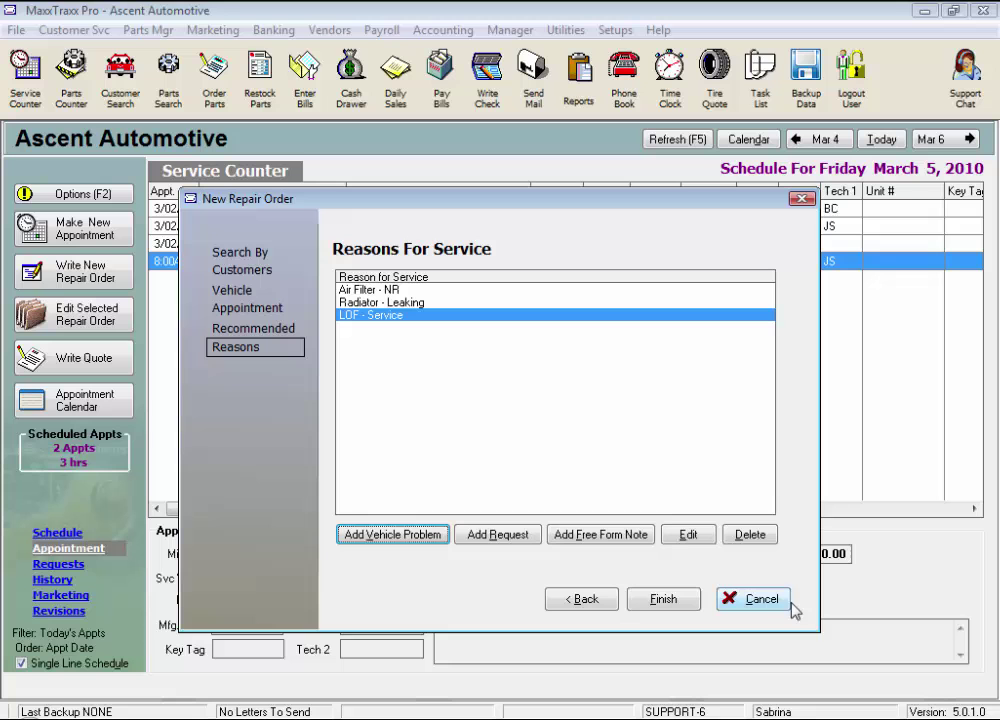
# - Add a free-form note with lead-in 'Customer request' and description 'install headlight'
pyautogui.click(603, 539)
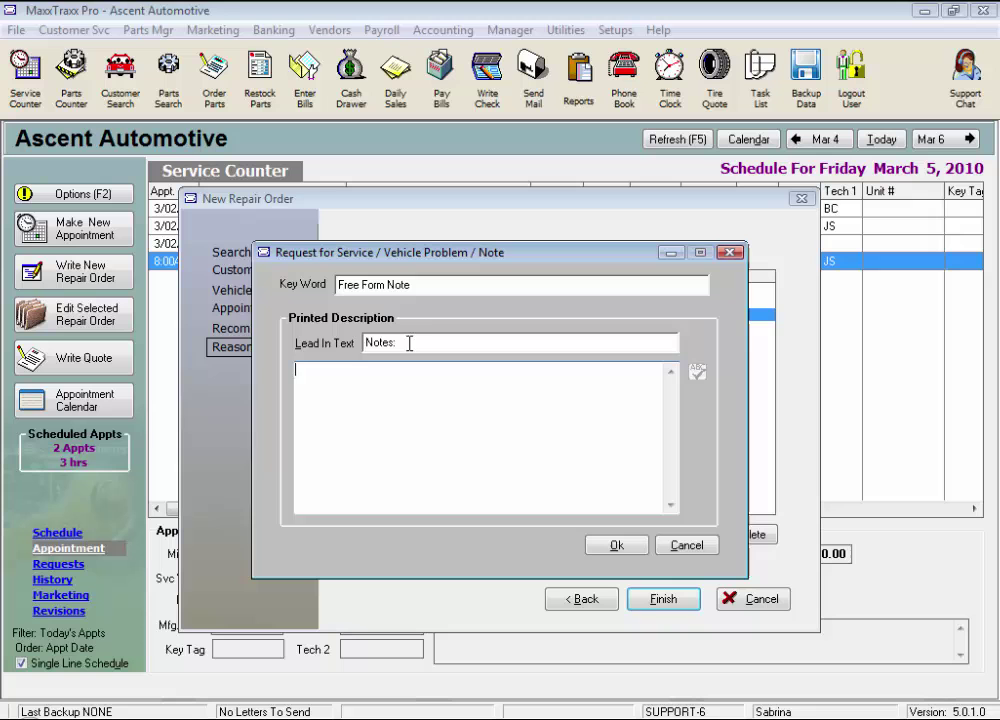
pyautogui.moveTo(411, 344); pyautogui.dragTo(289, 328)
pyautogui.write('Cu')
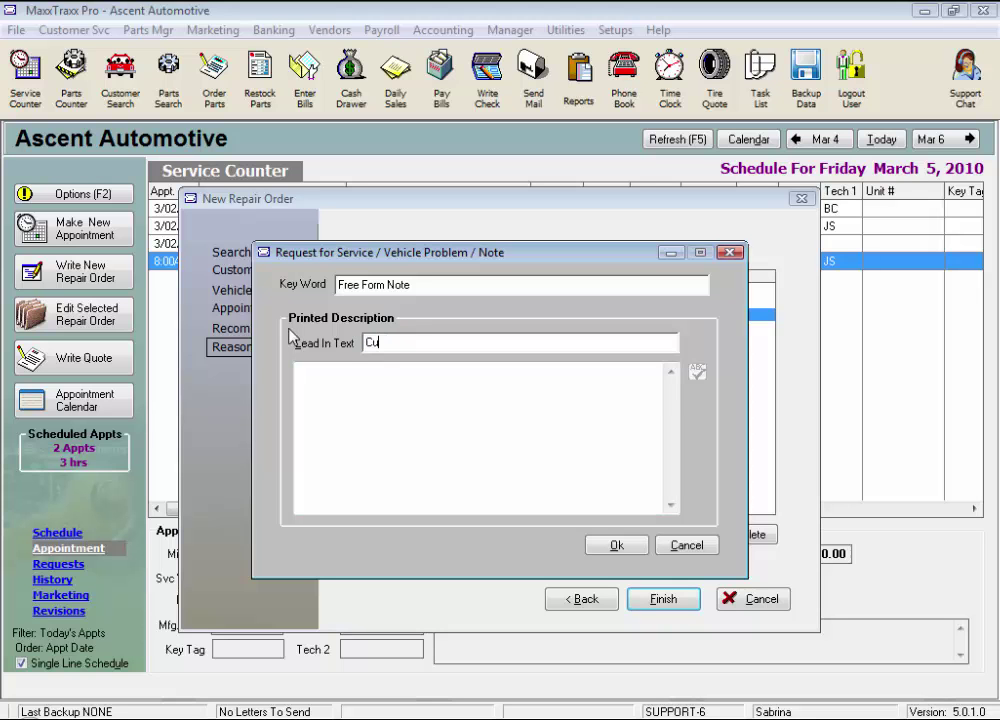
pyautogui.write('stomer requests')
pyautogui.click(340, 370)
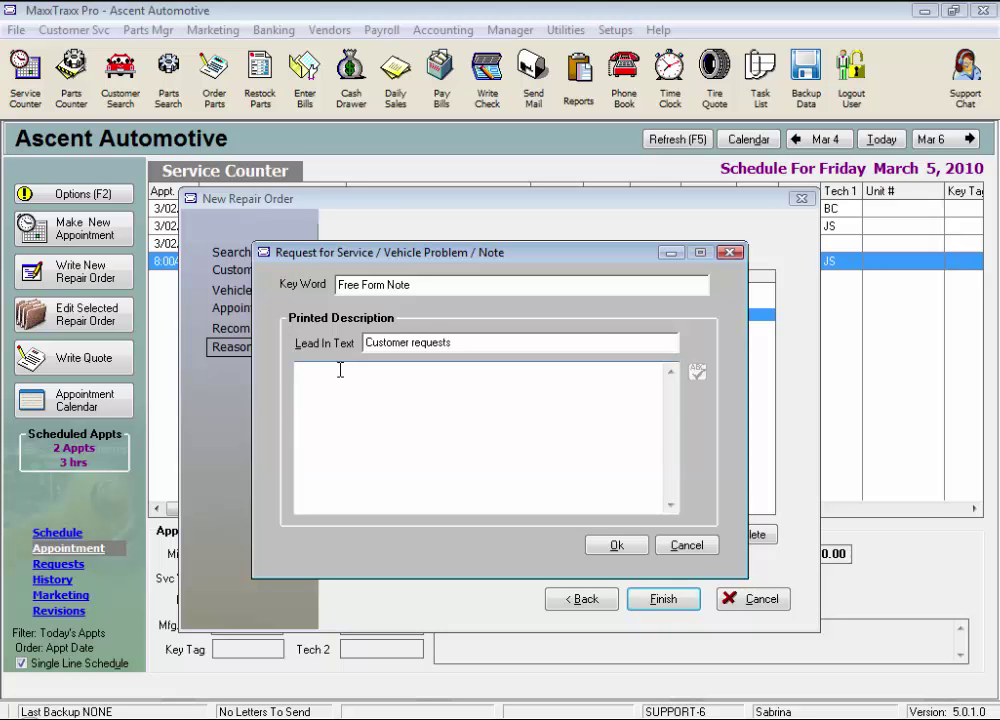
pyautogui.write('install he')
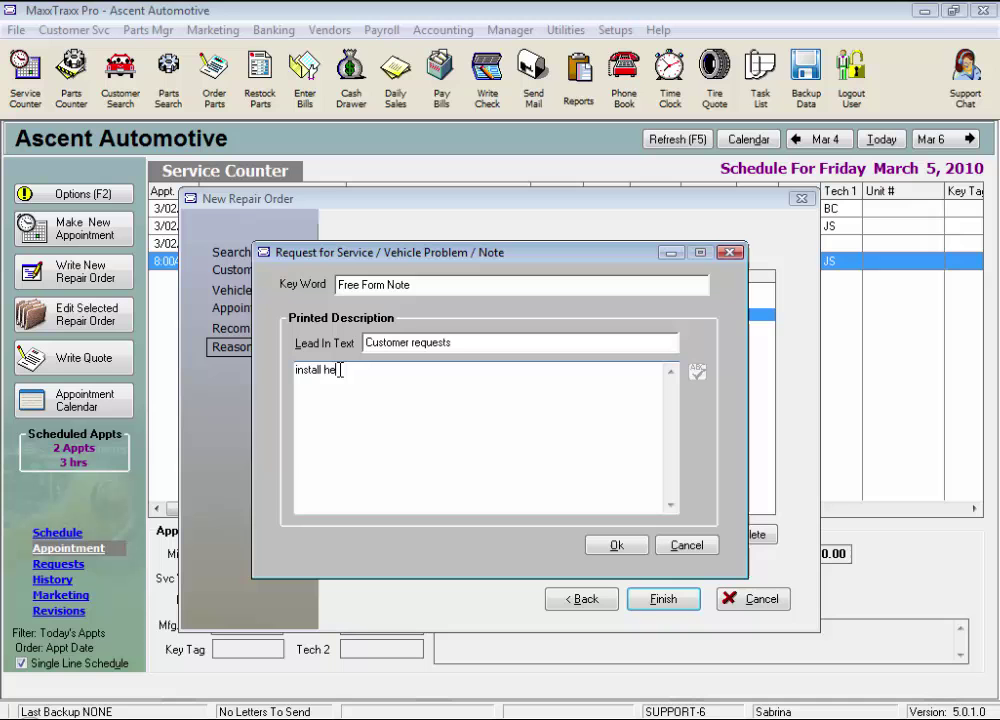
pyautogui.write('adlight')
pyautogui.click(614, 544)
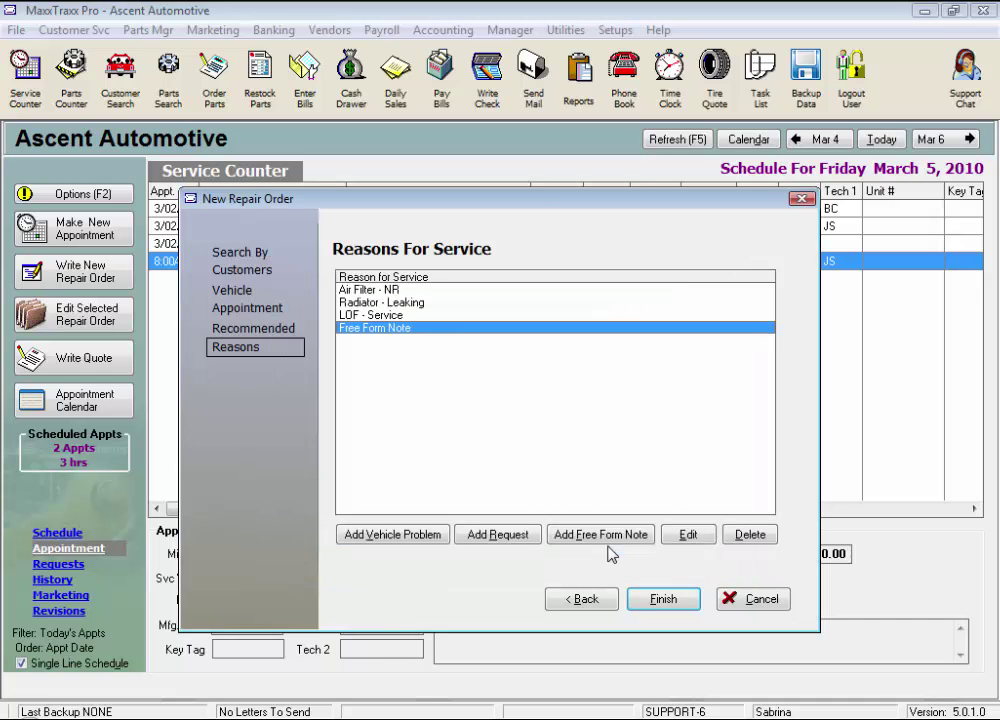
# - Finish the repair order, skip the update-information prompt, and choose Save Only
pyautogui.click(663, 599)
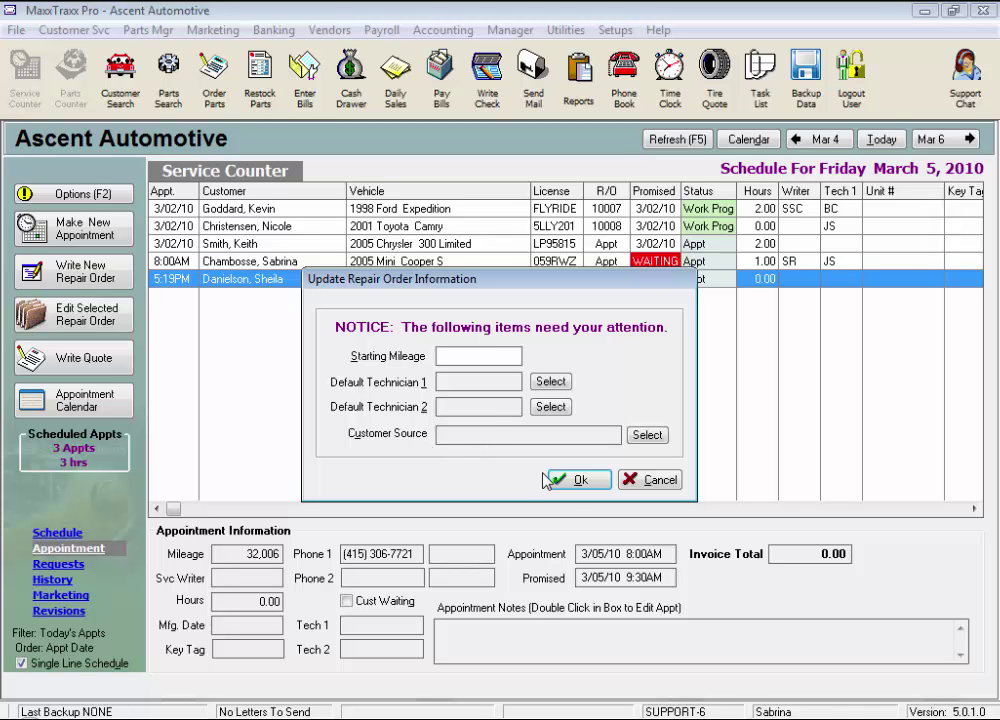
pyautogui.click(656, 482)
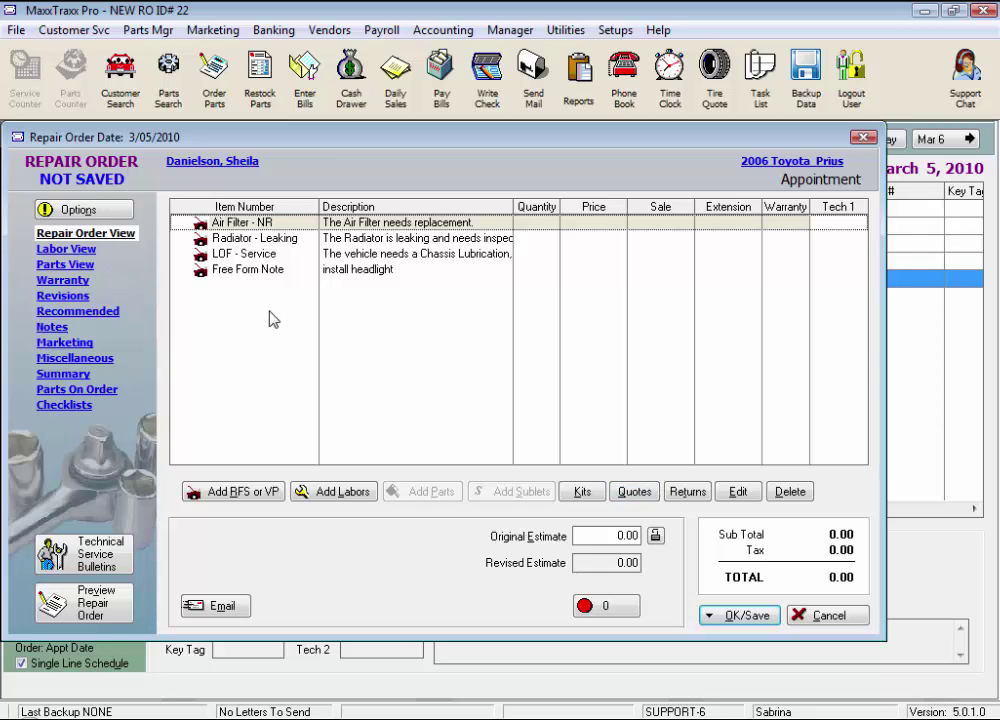
pyautogui.click(752, 618)
pyautogui.click(755, 447)
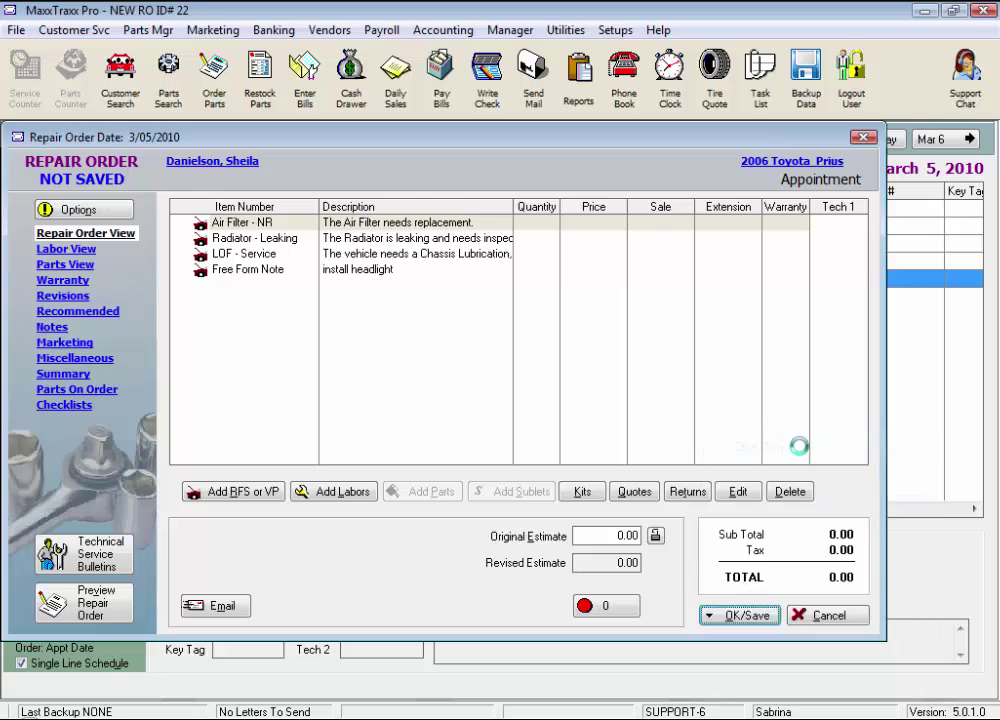